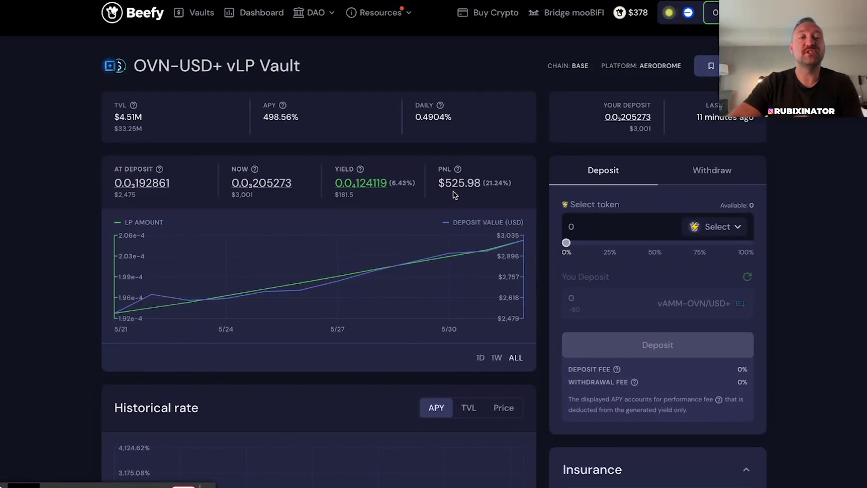
Open the withdrawal form of the OVN-USD+ vLP vault and choose vAMM-OVN/USD+ as the token to receive
mouse_move(127, 192)
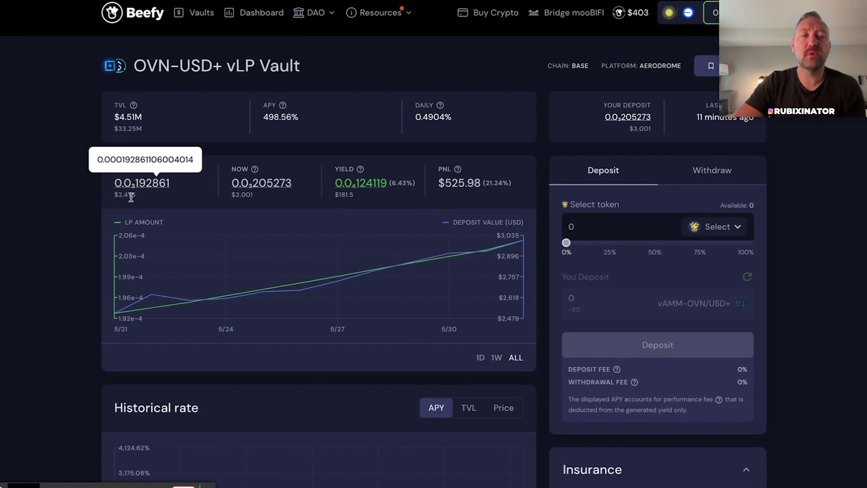
mouse_move(240, 181)
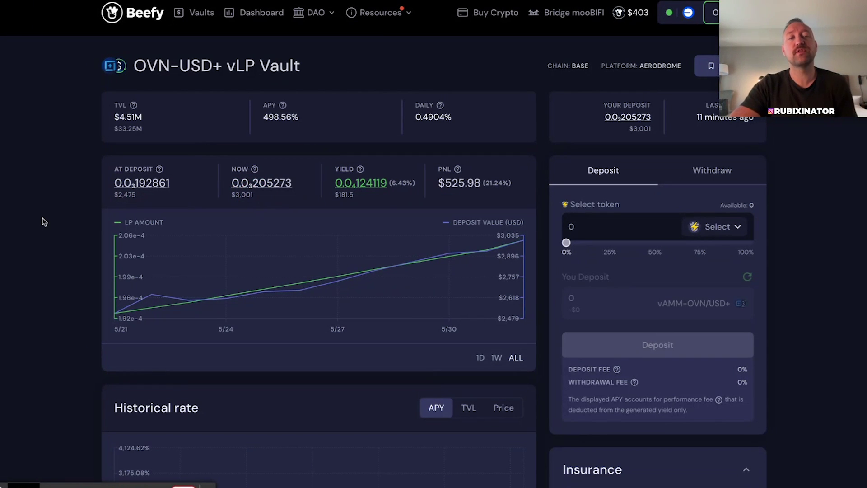
mouse_move(229, 241)
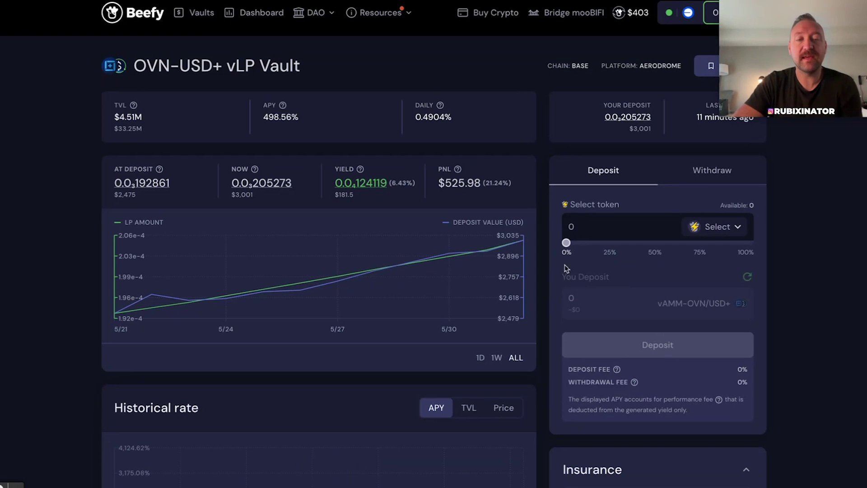
click(712, 172)
click(717, 227)
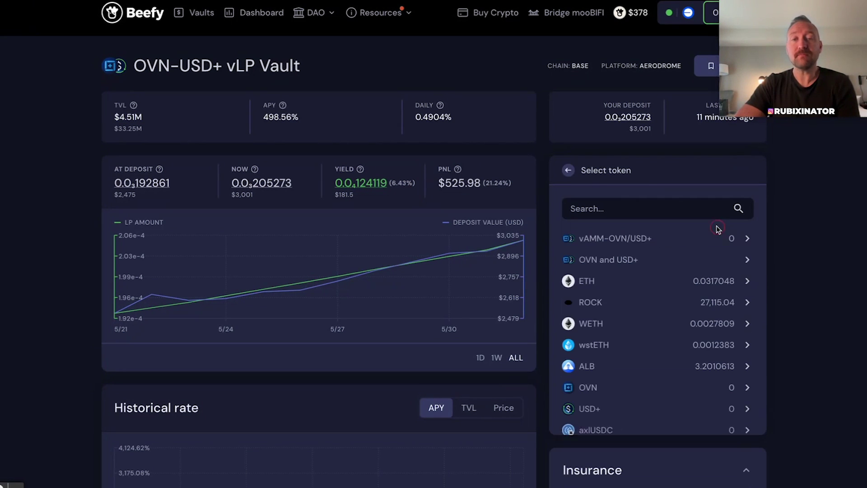
click(623, 238)
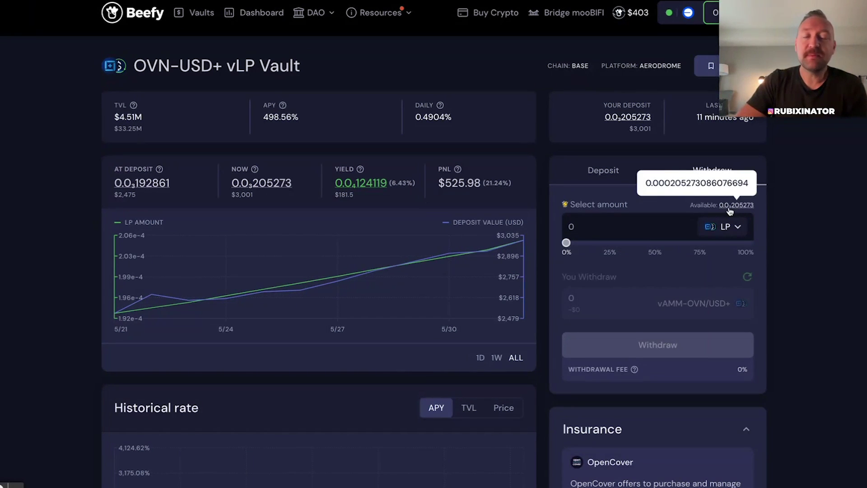
click(602, 229)
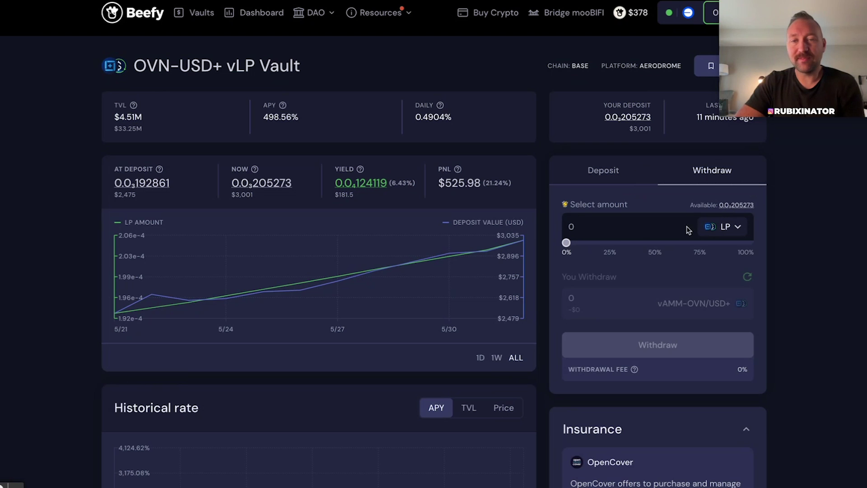
text(200)
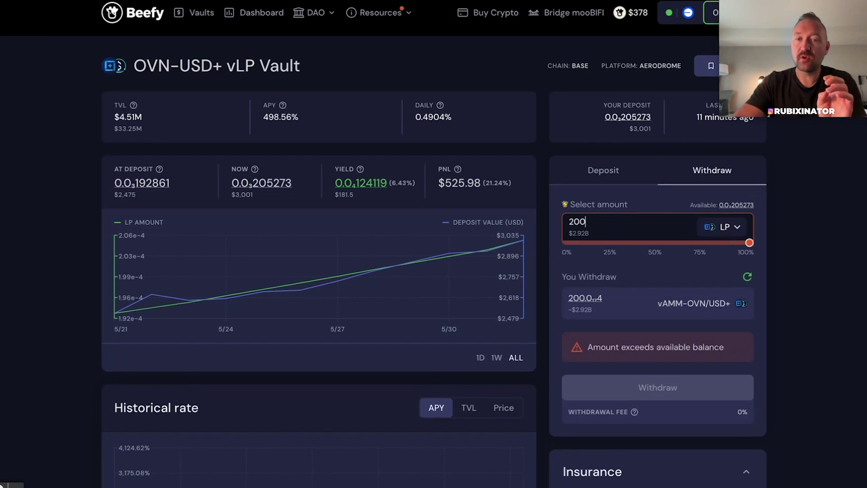
double_click(582, 223)
key(BackSpace)
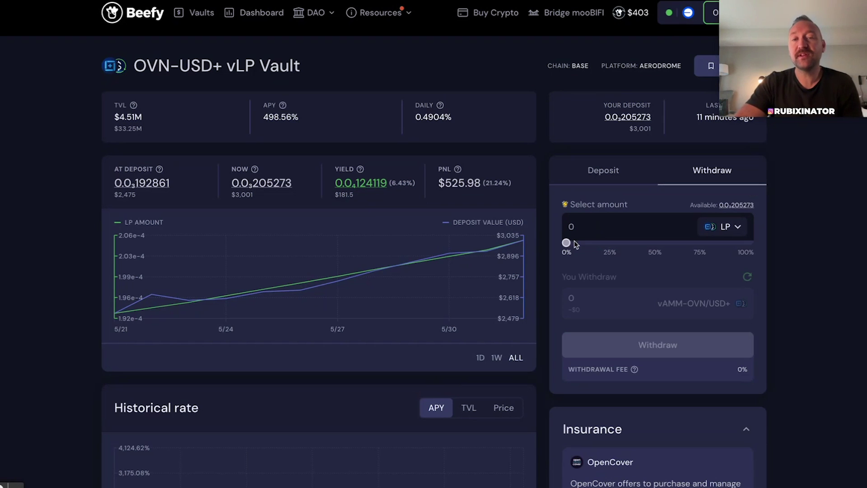
Set the vault's withdrawal amount to 0.00000684 LP
drag(567, 245, 571, 246)
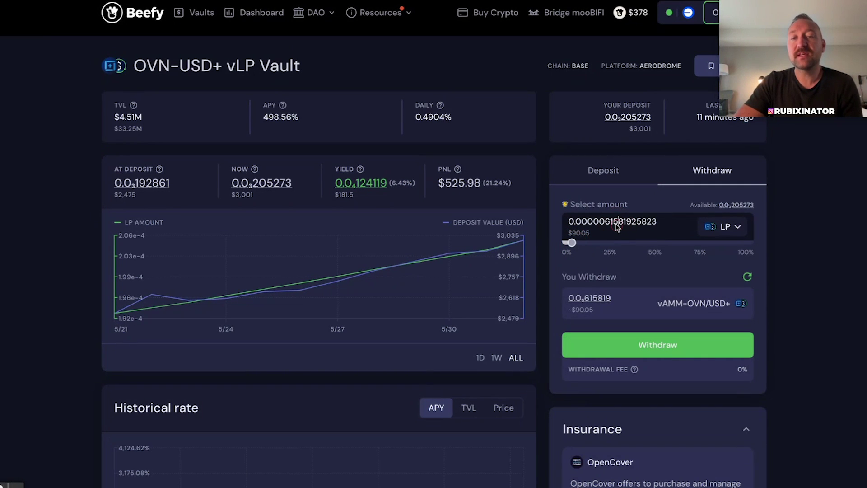
drag(610, 222, 660, 223)
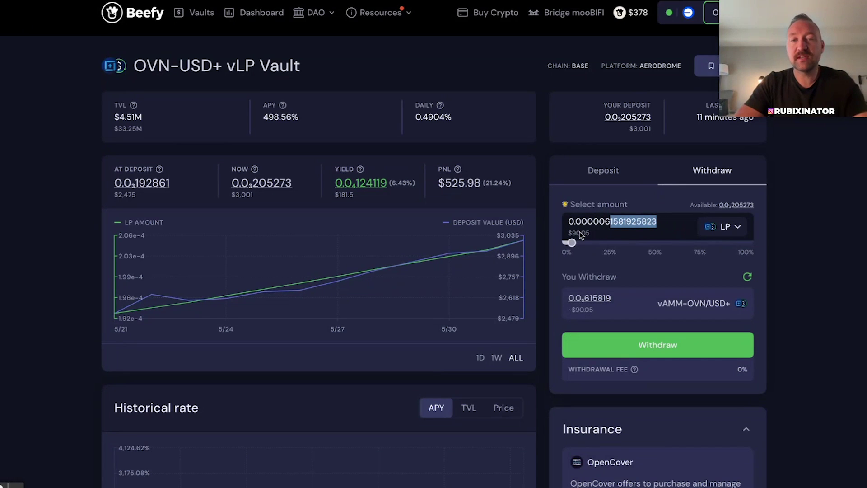
key(BackSpace)
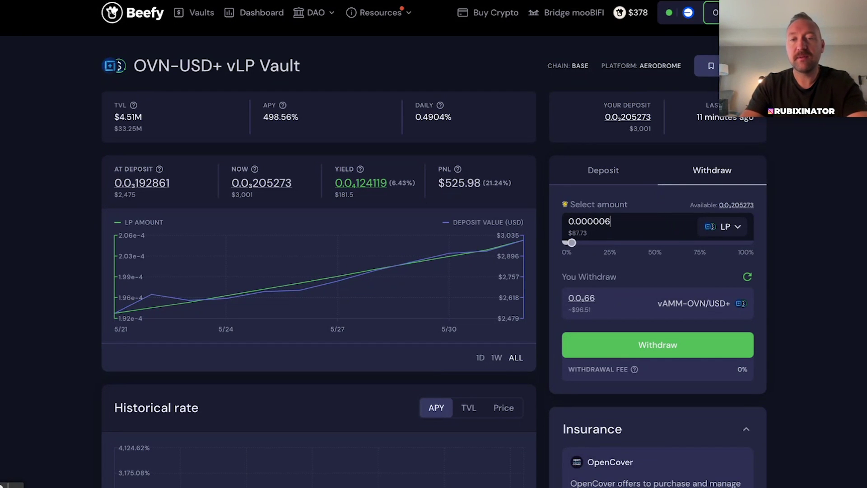
text(8)
key(BackSpace)
text(8)
key(BackSpace)
text(9)
key(BackSpace)
text(87)
key(BackSpace)
text(6)
key(BackSpace)
text(4)
key(BackSpace)
text(3)
key(BackSpace)
text(4)
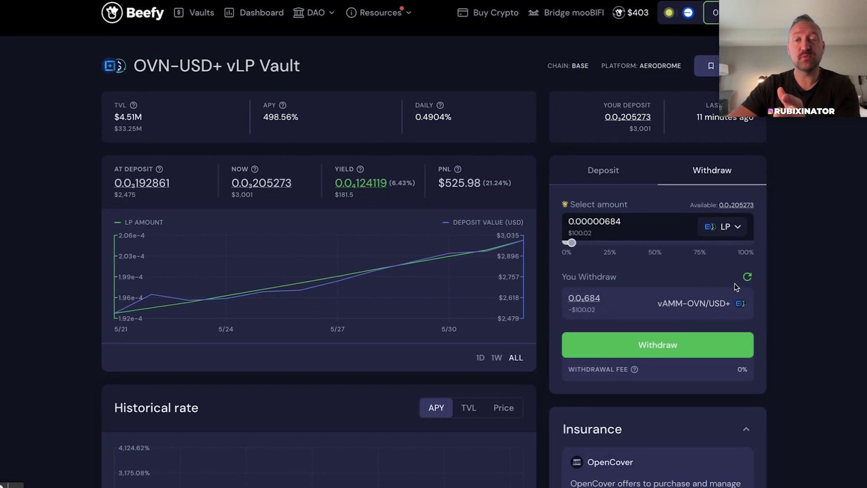
Submit the vault withdrawal and confirm the transaction in the wallet
click(657, 345)
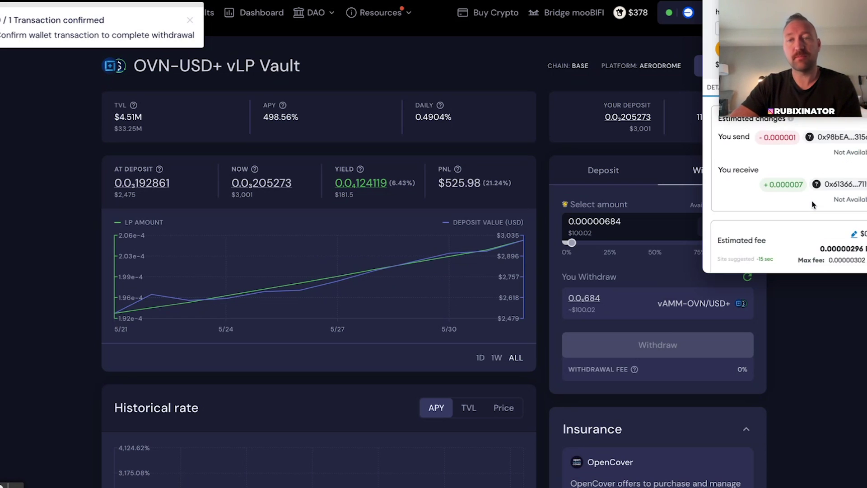
scroll(811, 200, down, 3)
click(832, 254)
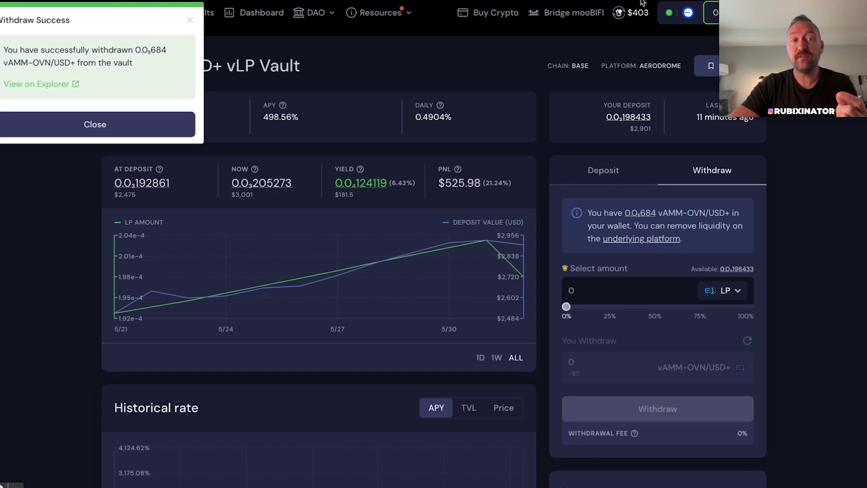
Switch to Aerodrome and review the deposited liquidity, staked positions and liquidity rewards on its dashboard
scroll(330, 274, down, 15)
scroll(330, 274, down, 4)
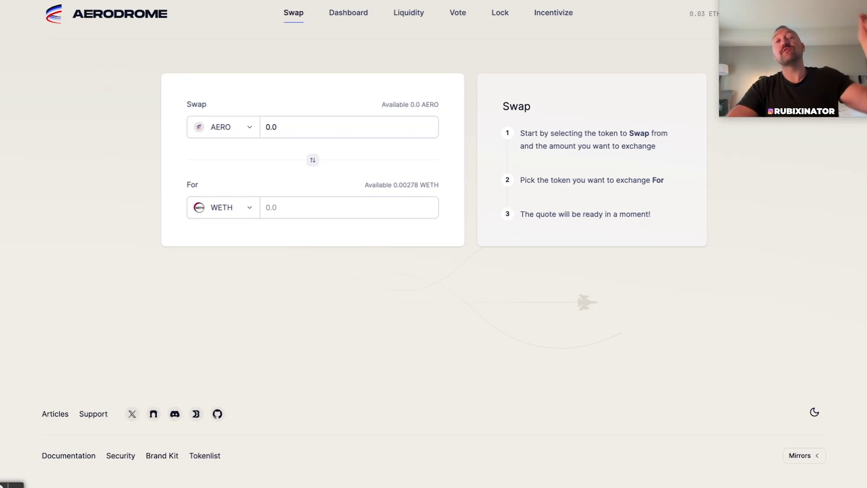
click(349, 22)
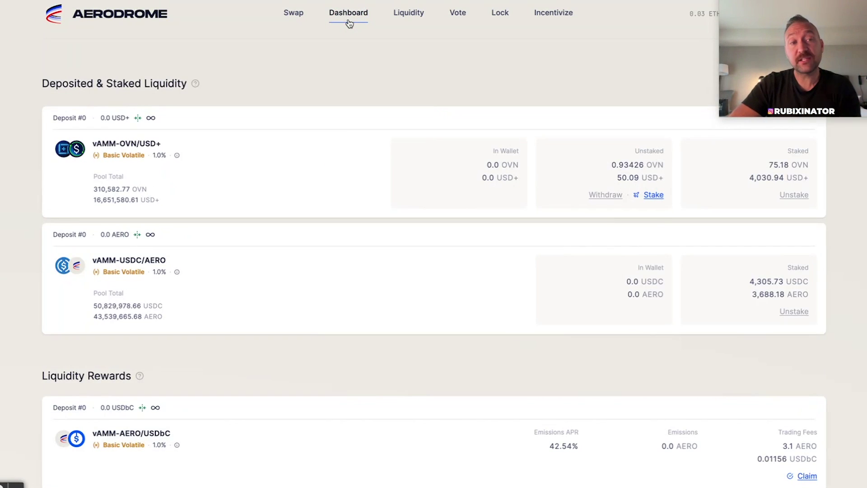
scroll(354, 291, down, 10)
scroll(354, 290, up, 10)
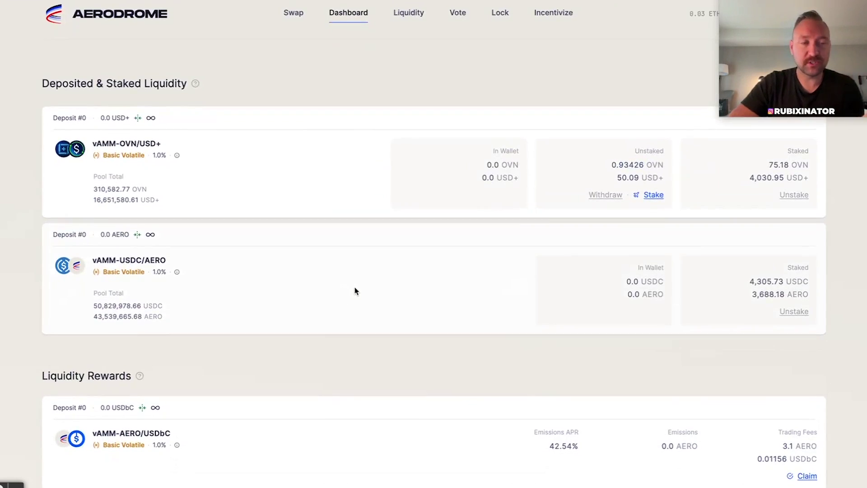
scroll(354, 291, down, 20)
scroll(355, 291, up, 10)
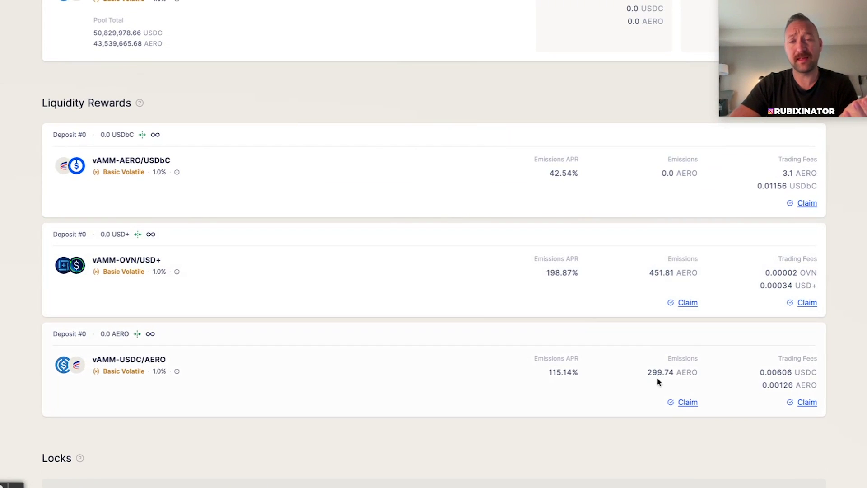
mouse_move(660, 375)
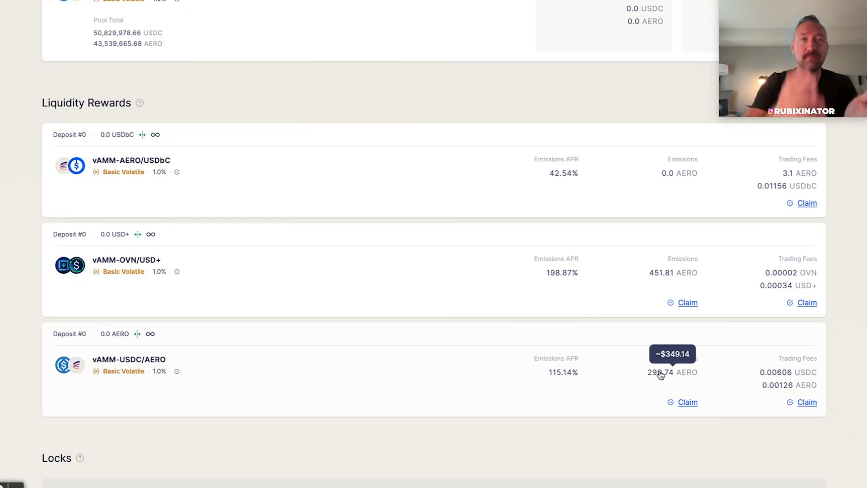
scroll(660, 374, up, 5)
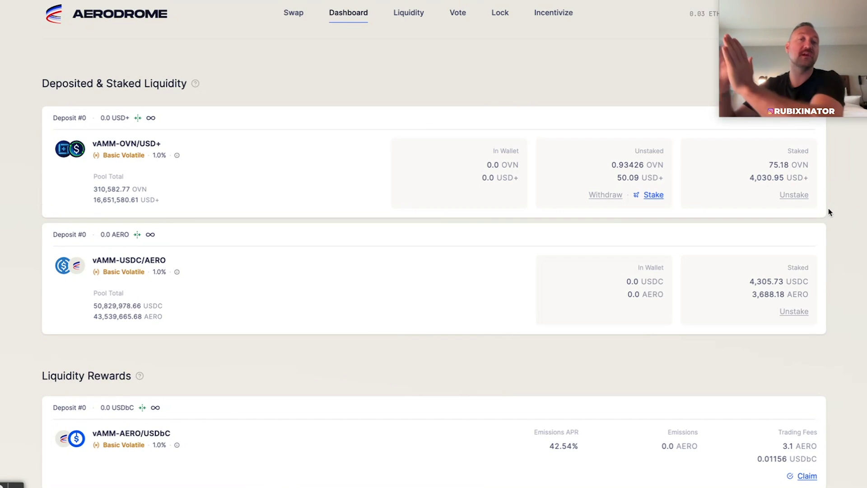
Start withdrawing the unstaked vAMM-OVN/USD+ liquidity and approve its token allowance in the wallet with the maximum spending cap
mouse_move(635, 160)
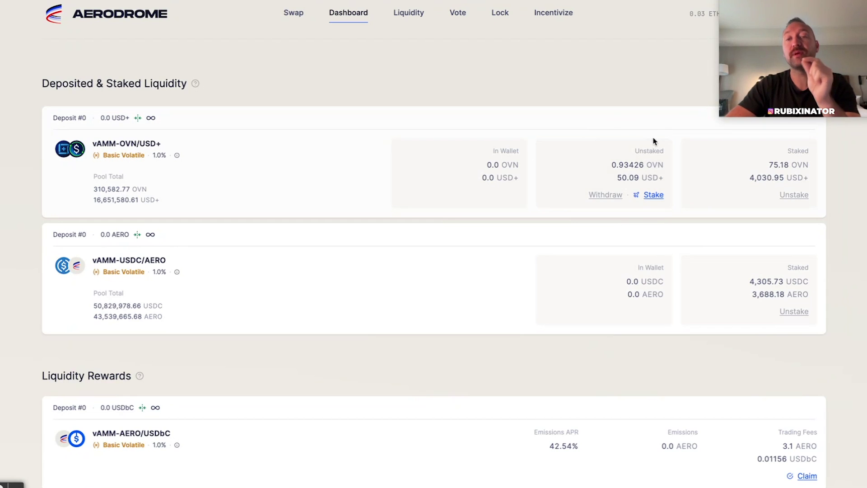
click(606, 195)
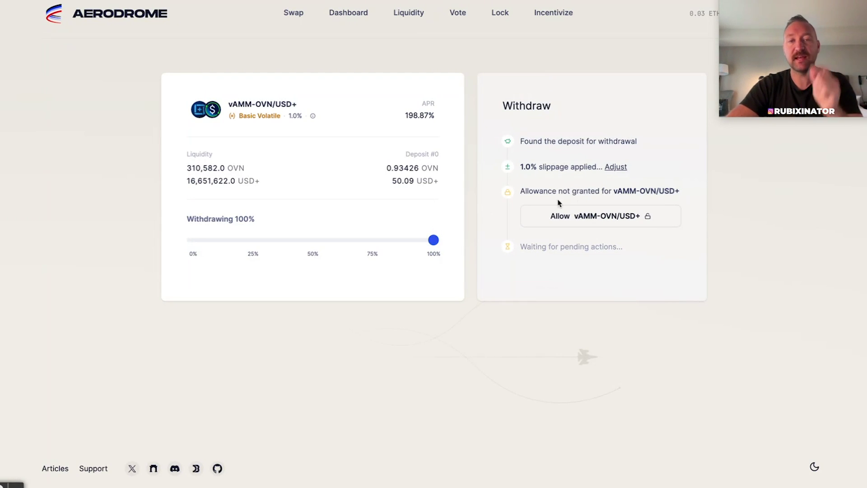
click(578, 218)
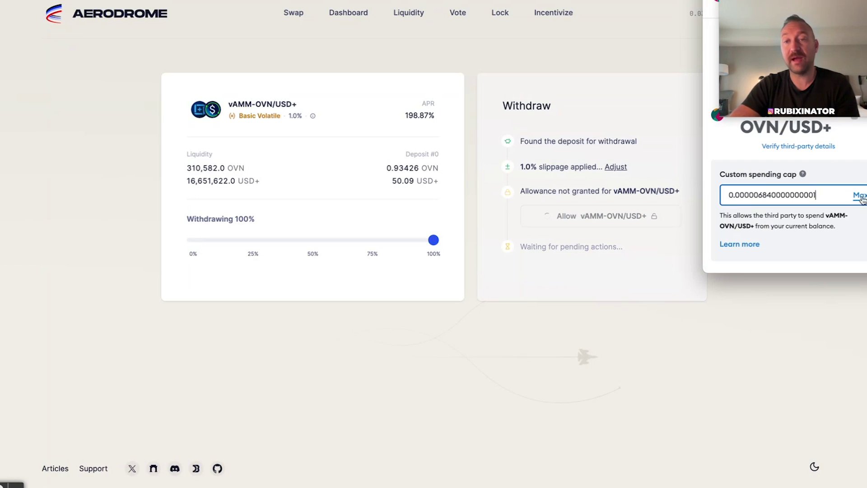
scroll(820, 180, down, 3)
click(832, 258)
click(835, 262)
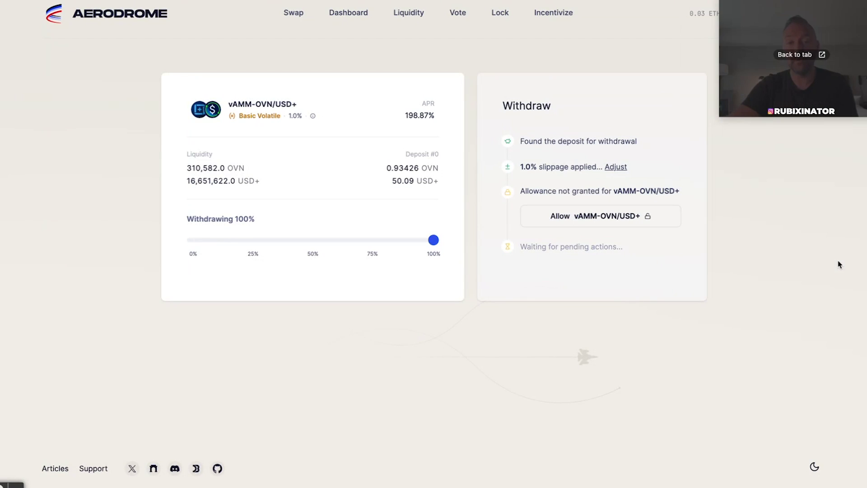
Withdraw 100% of the unstaked vAMM-OVN/USD+ liquidity and confirm the transaction in the wallet
click(558, 269)
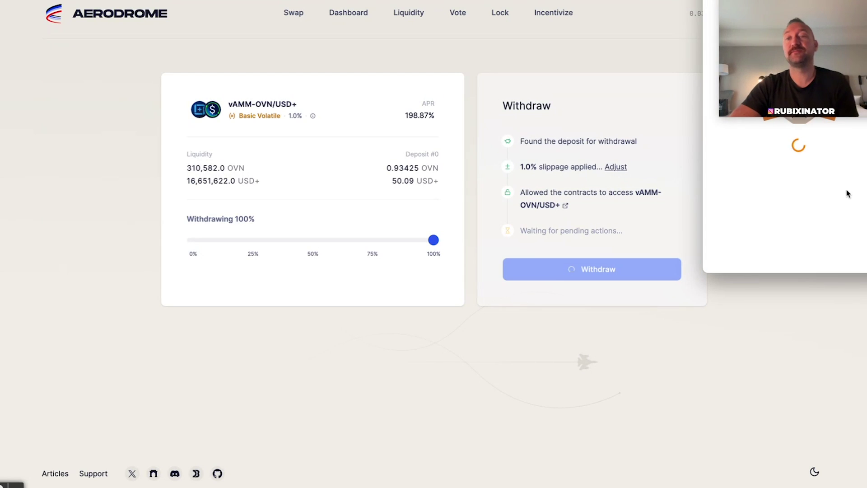
scroll(796, 214, down, 3)
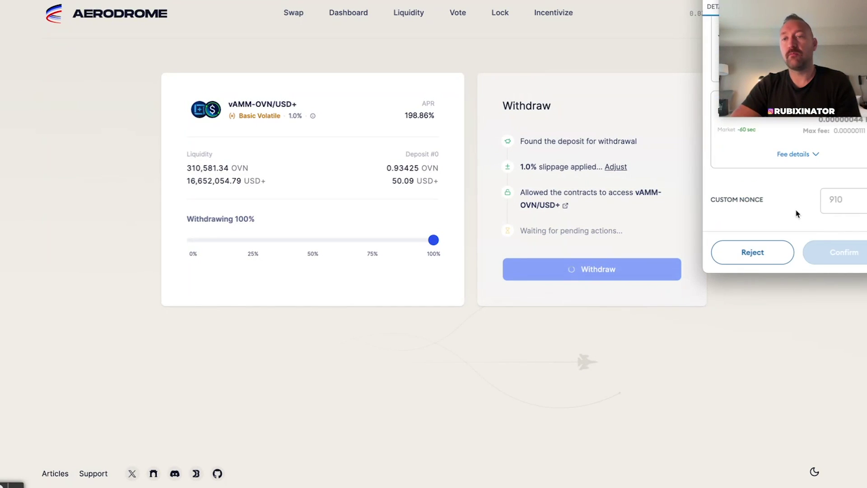
click(832, 256)
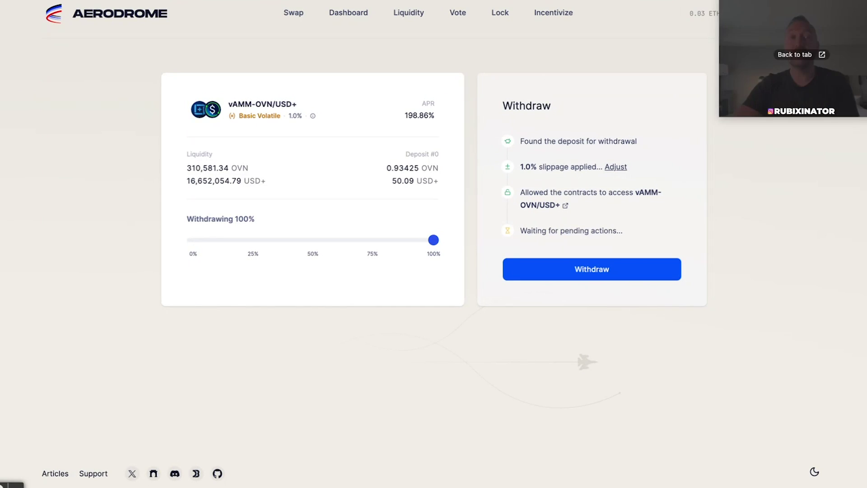
Open Aerodrome's swap form and select USD+ as the token to swap from
click(302, 15)
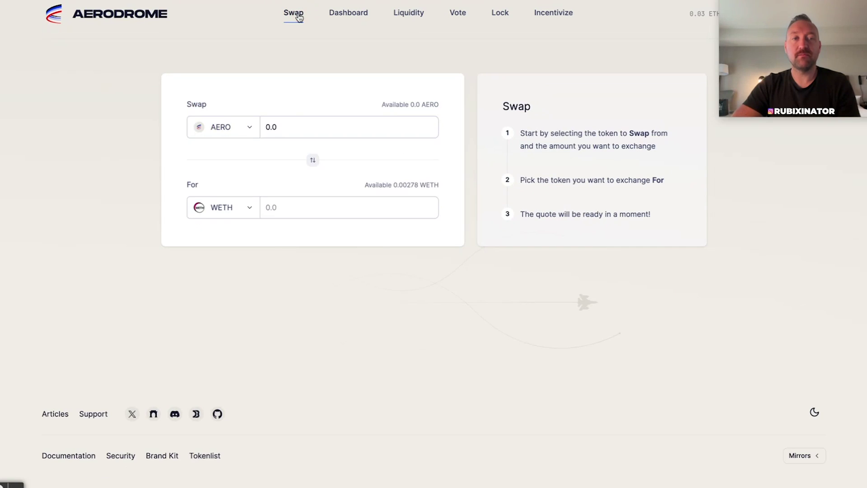
click(221, 124)
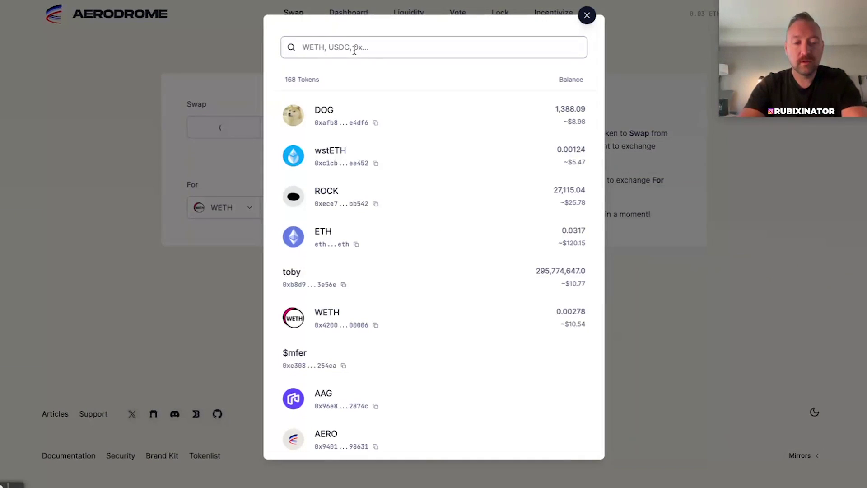
text(usd+)
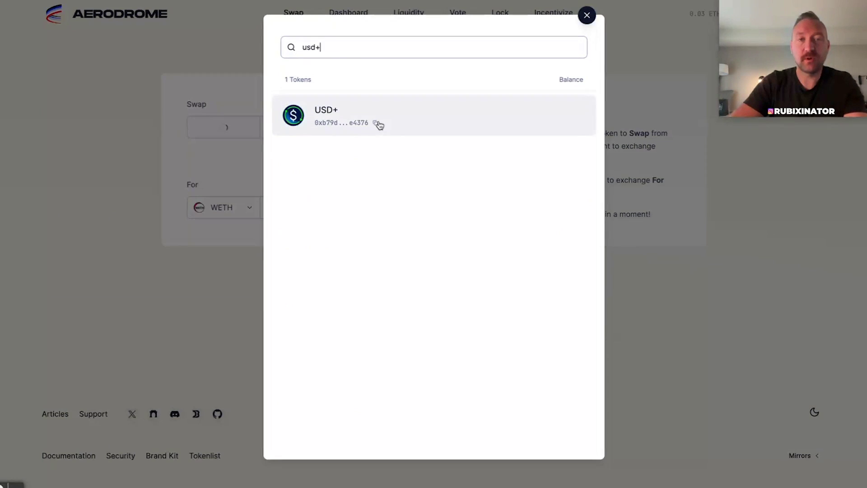
click(379, 122)
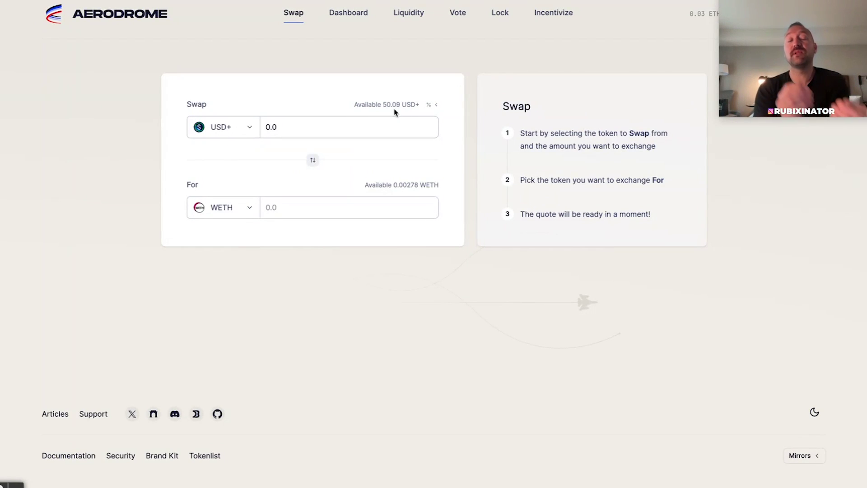
Request a swap quote for the entire OVN balance of 0.934247118697084009 into USDC
click(251, 128)
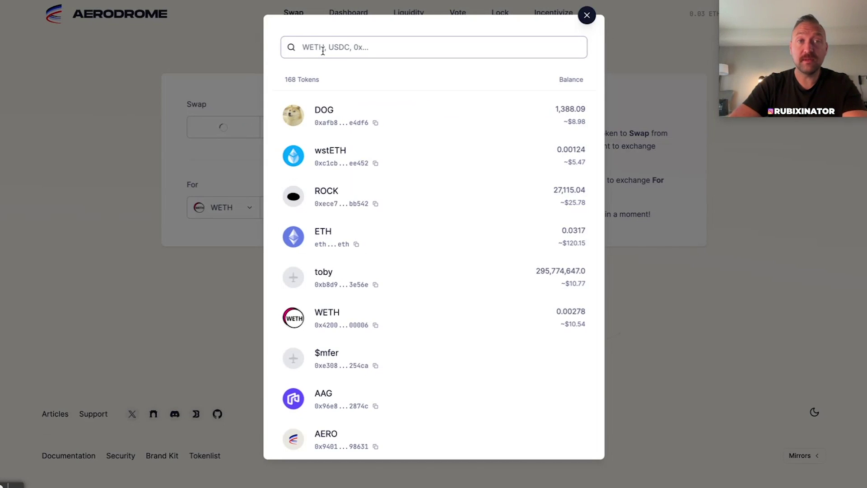
click(323, 49)
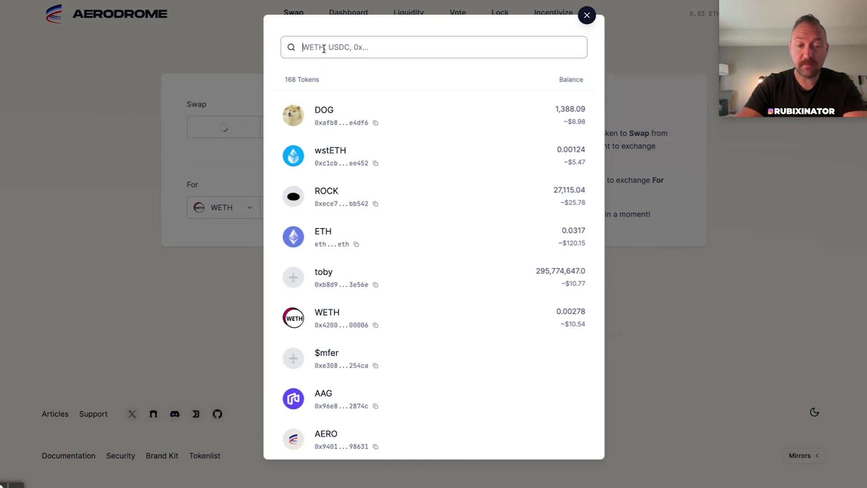
text(ovn)
click(319, 110)
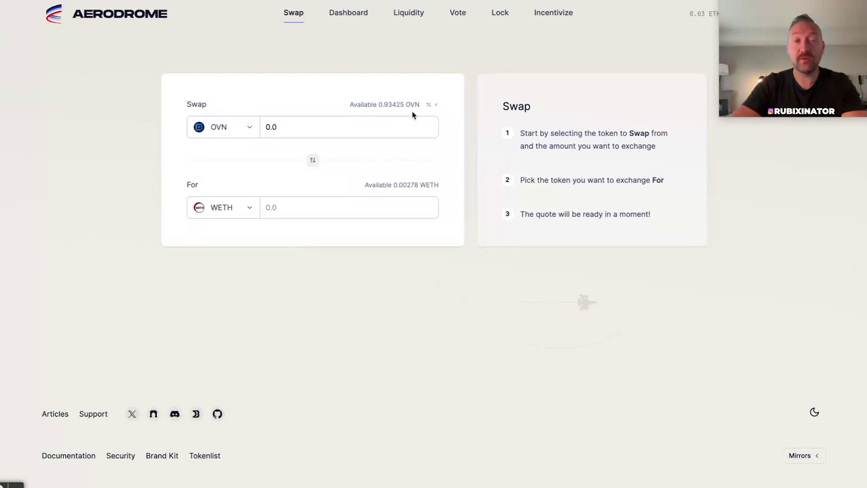
click(202, 207)
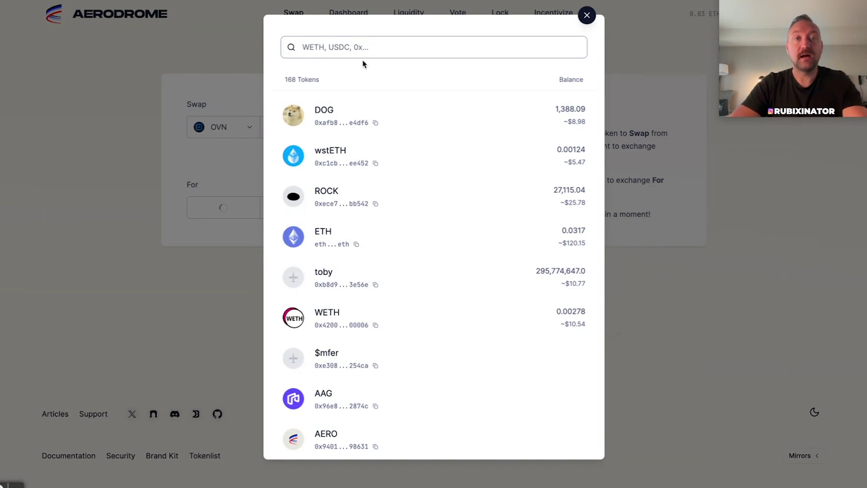
text(usdc)
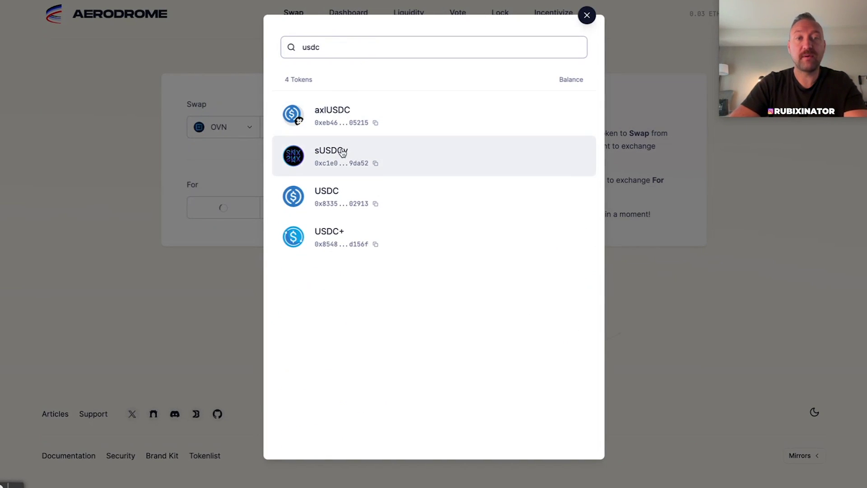
click(343, 194)
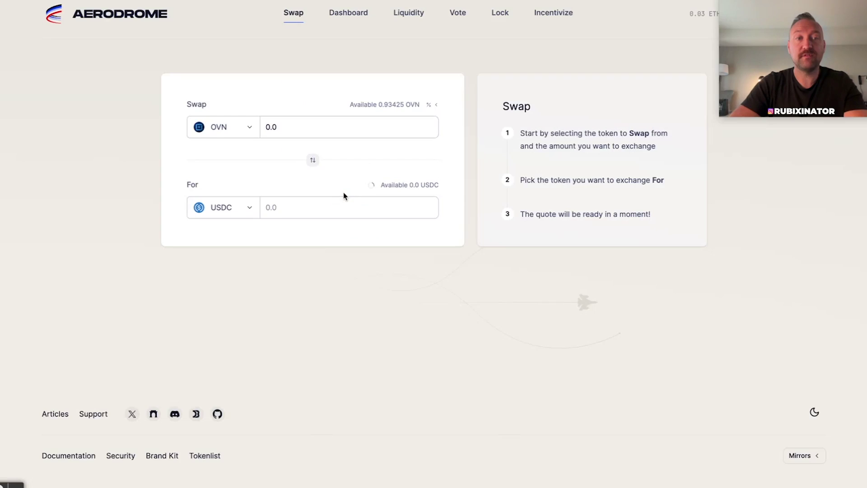
click(383, 109)
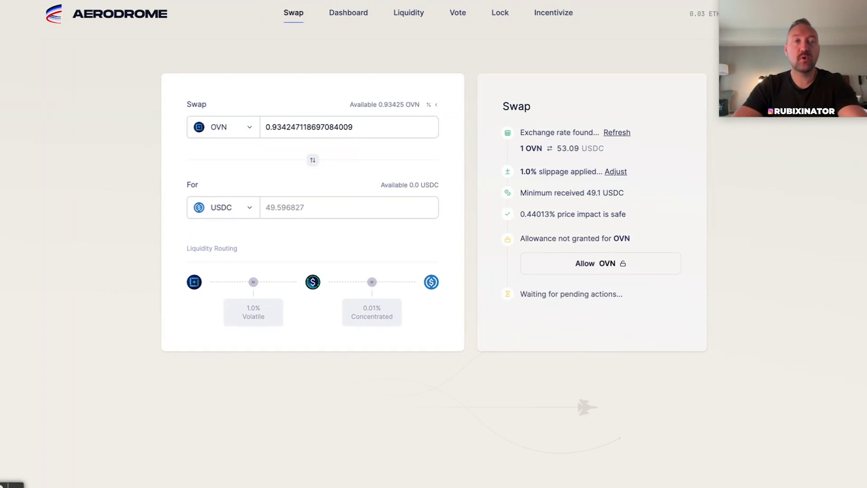
Switch to Extra Finance and open its lending positions
key(ctrl+l)
text(extra)
key(Return)
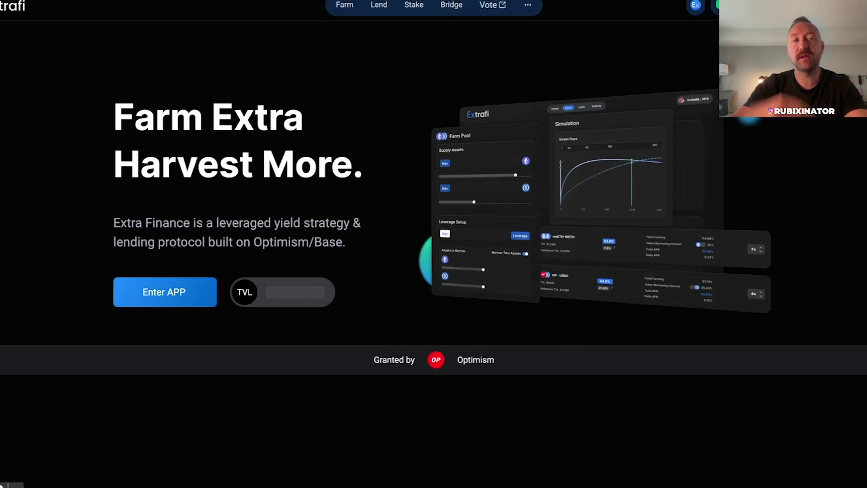
click(375, 5)
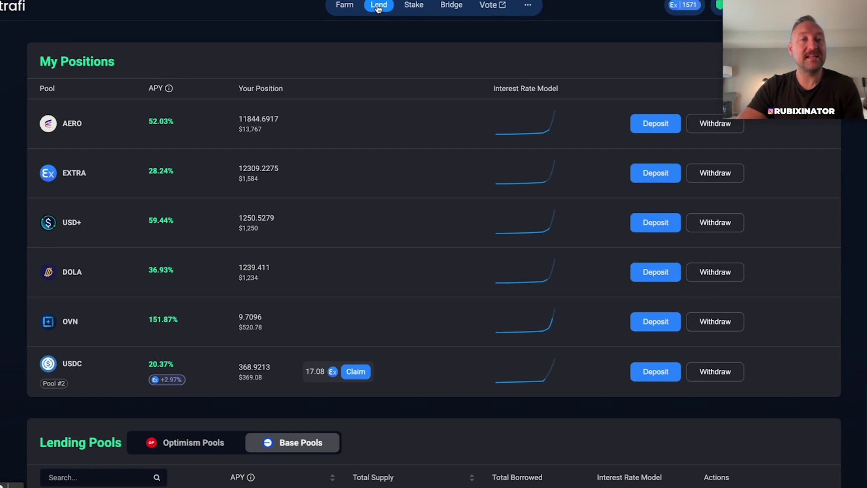
Start a deposit of the full 0.934247118697084009 OVN balance into the OVN lending pool and approve the token allowance in the wallet
scroll(182, 203, down, 1)
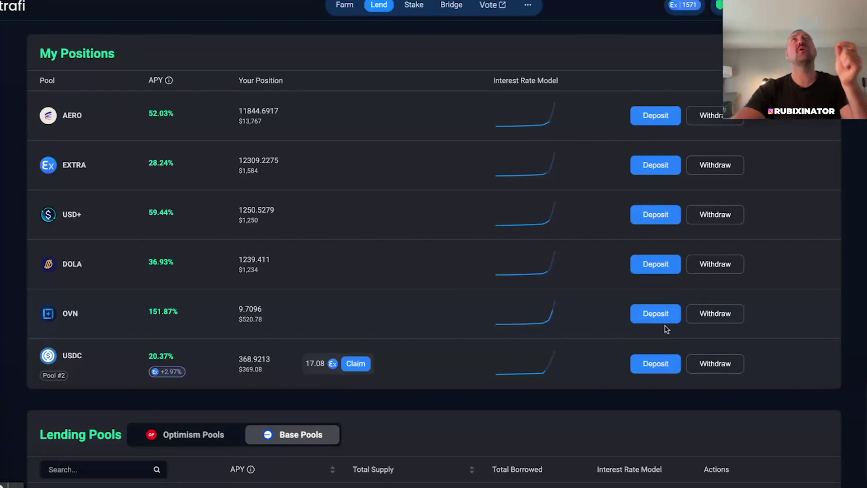
click(654, 315)
click(305, 231)
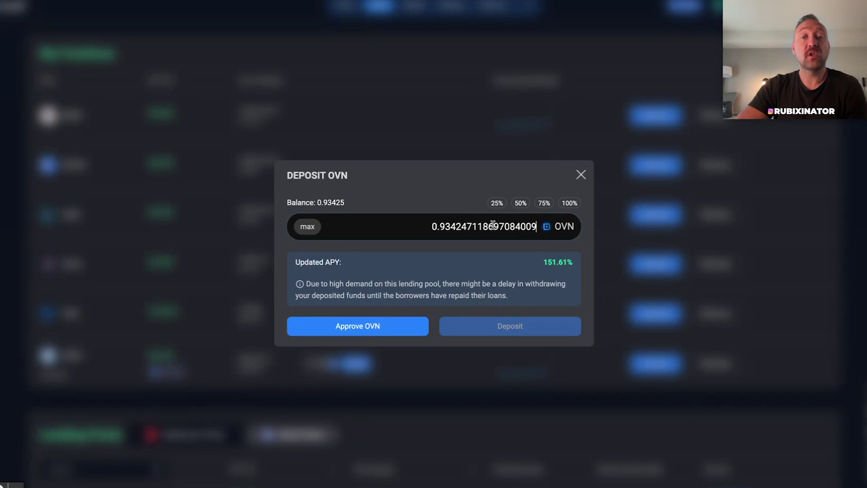
click(358, 337)
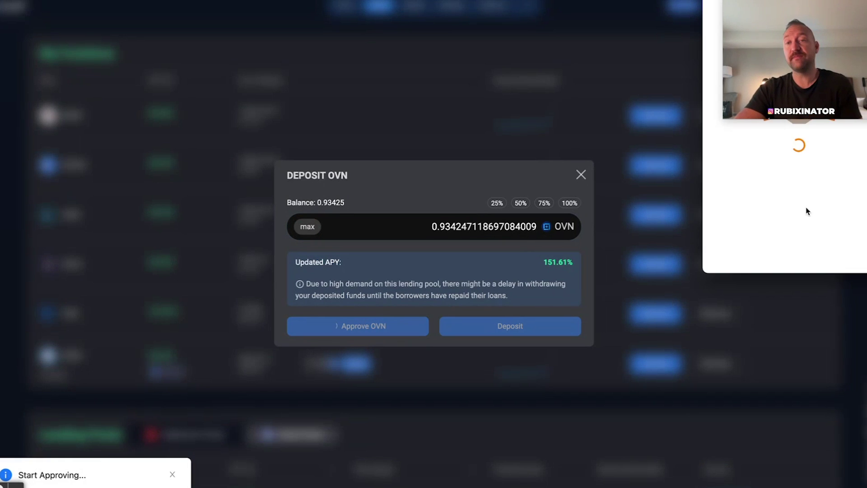
scroll(828, 239, down, 3)
click(833, 262)
click(833, 264)
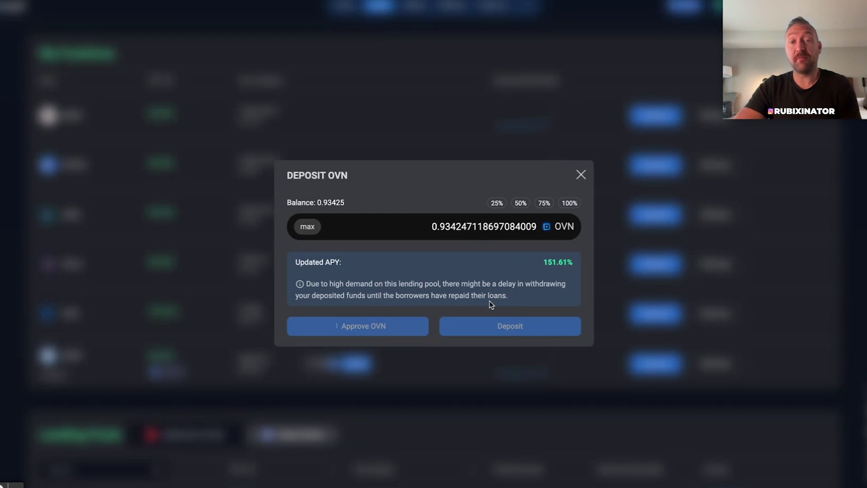
Deposit the approved OVN amount, confirm the transaction in the wallet and close the deposit dialog
click(457, 327)
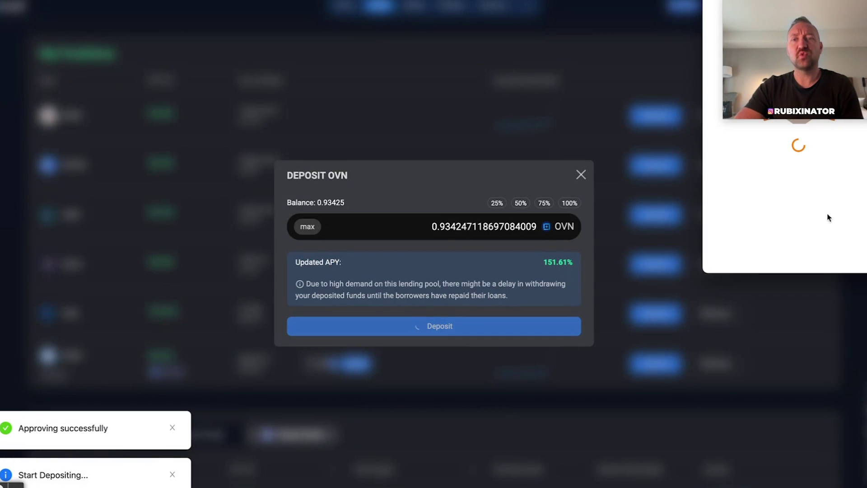
scroll(824, 224, down, 3)
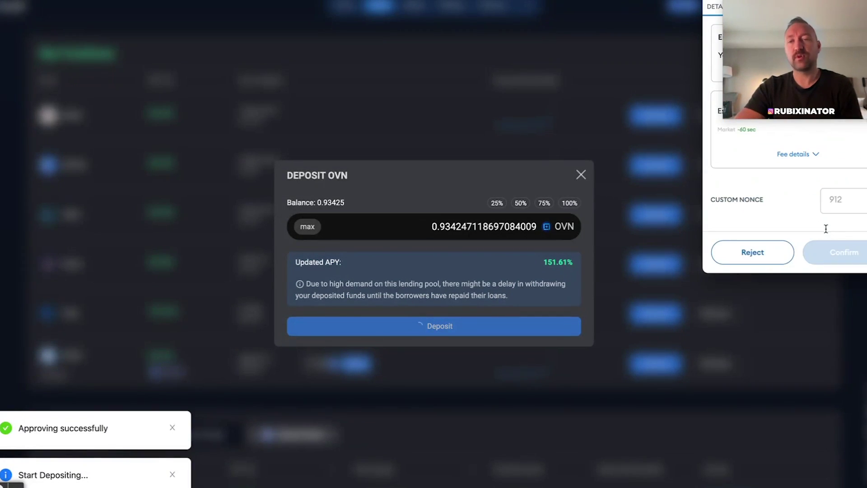
click(833, 252)
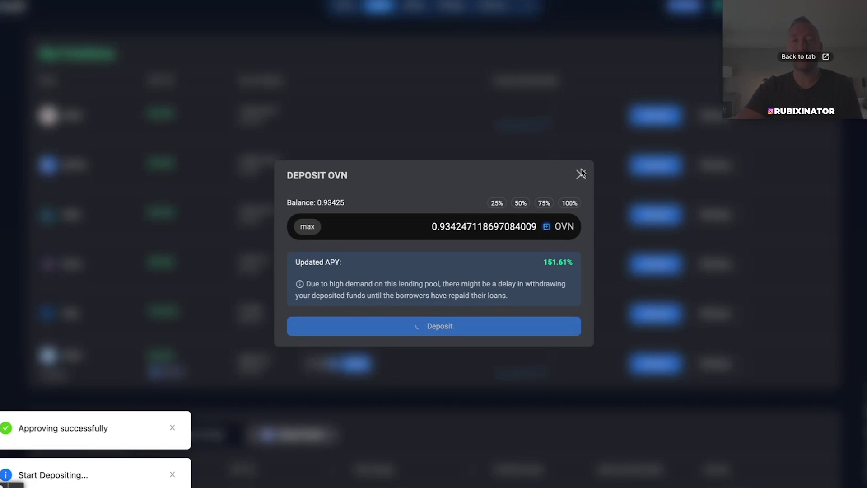
click(581, 174)
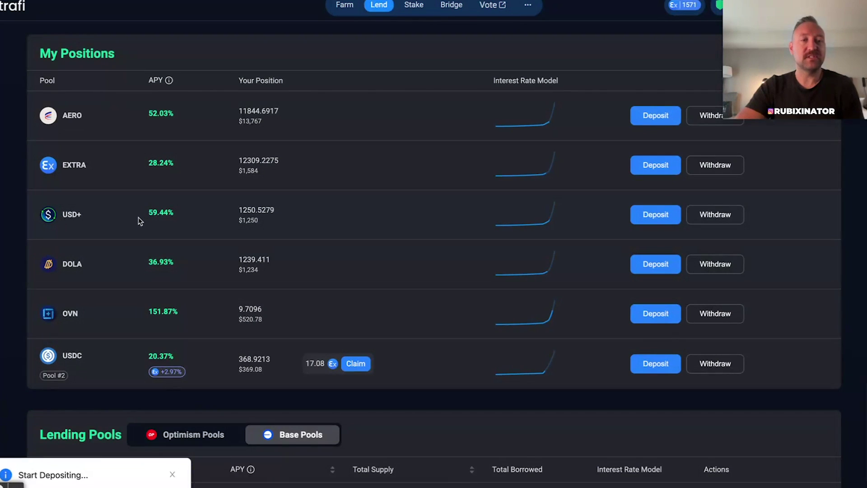
Start a deposit of the full 50.09037 USD+ balance into the USD+ lending pool and approve the token allowance in the wallet
click(651, 221)
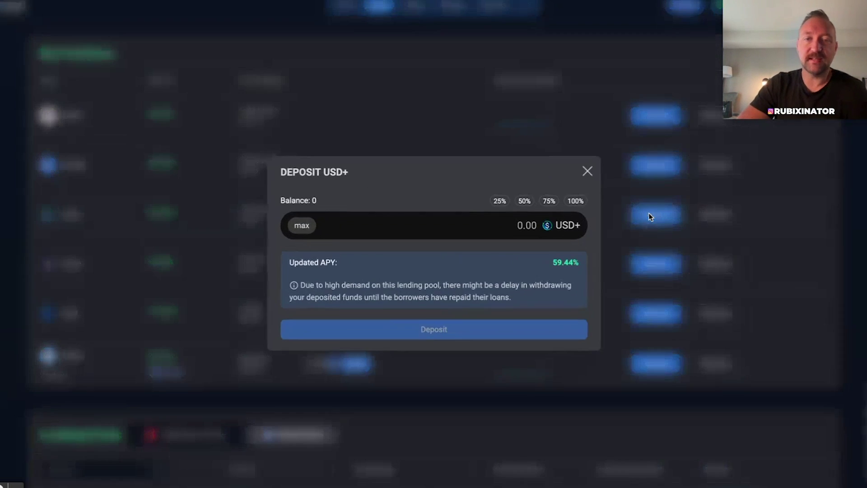
click(303, 227)
click(364, 328)
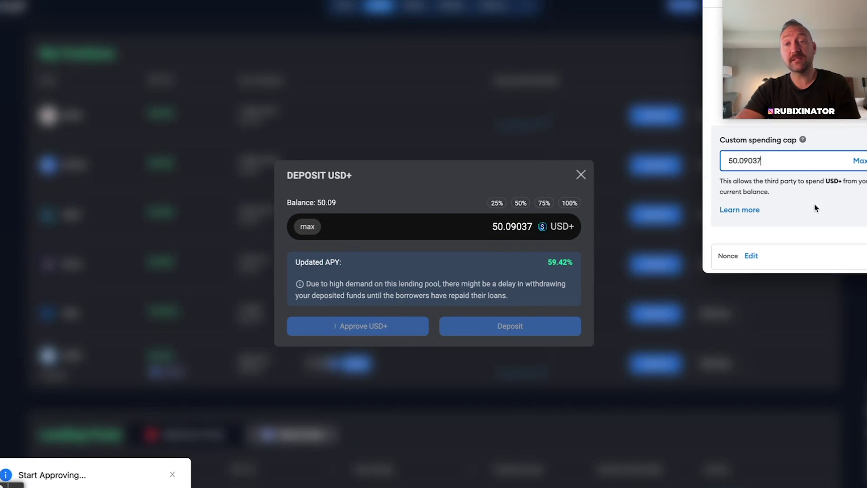
scroll(814, 204, down, 3)
click(825, 251)
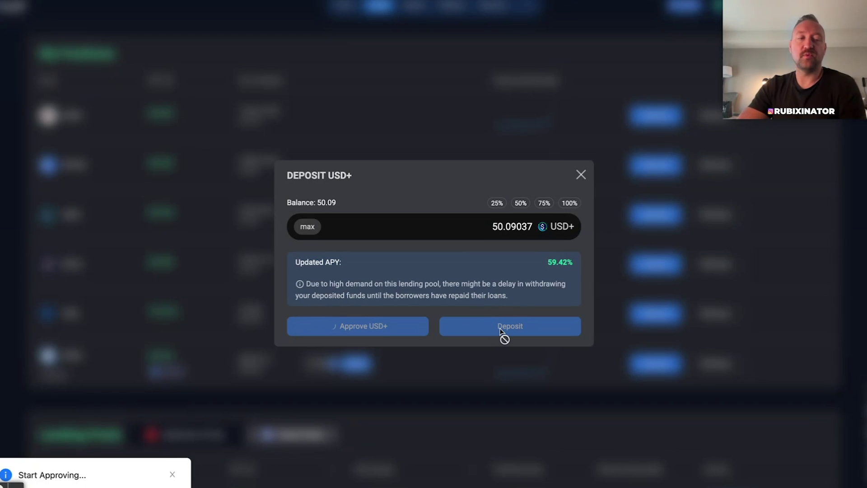
Deposit the approved USD+ amount, confirm the transaction in the wallet and close the deposit dialog
click(500, 329)
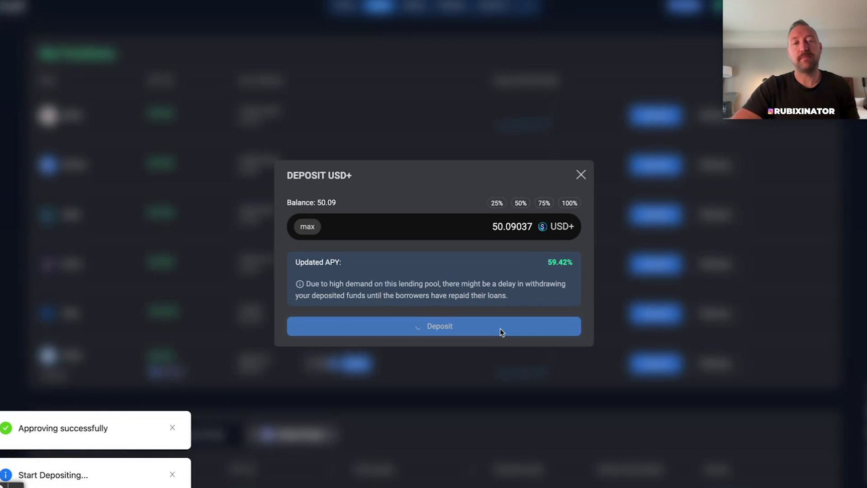
scroll(812, 235, down, 5)
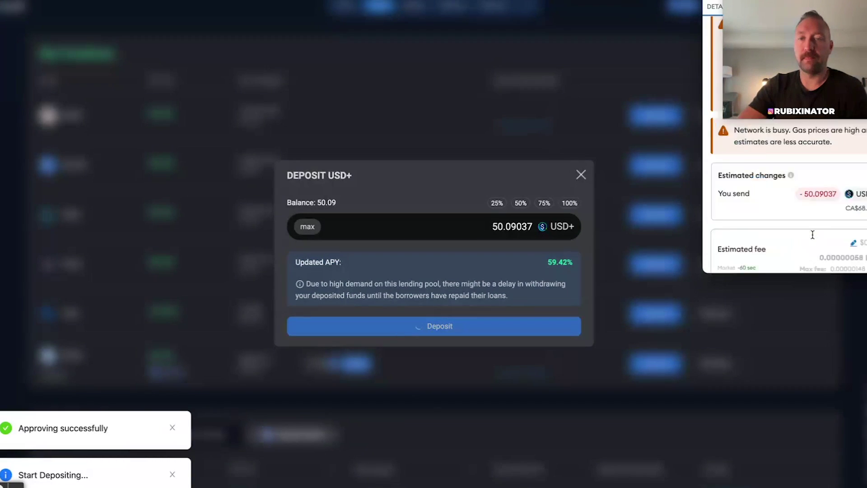
click(835, 251)
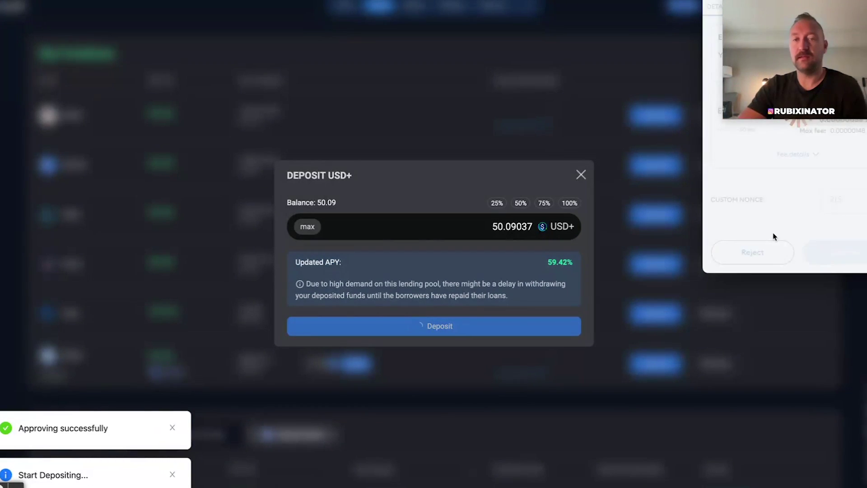
click(581, 174)
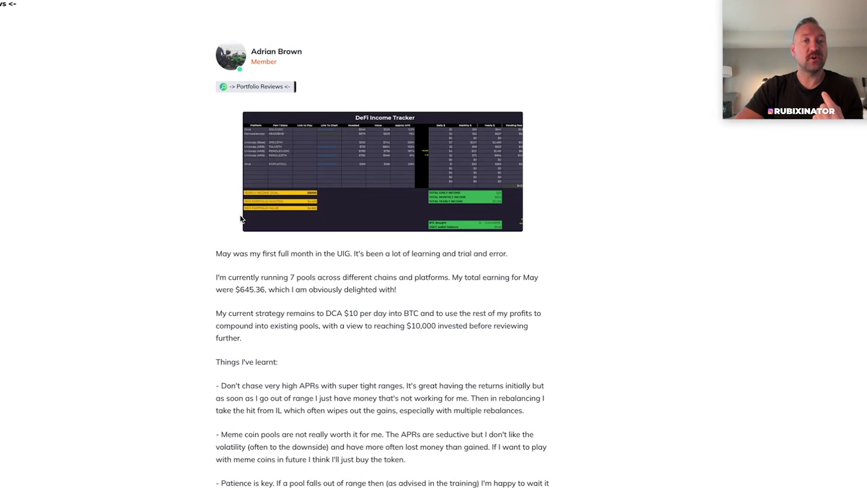
Read the member's portfolio review post in the community, highlighting the May earnings passage and reviewing the lessons learnt
scroll(214, 262, down, 1)
click(238, 203)
drag(240, 203, 505, 201)
click(505, 202)
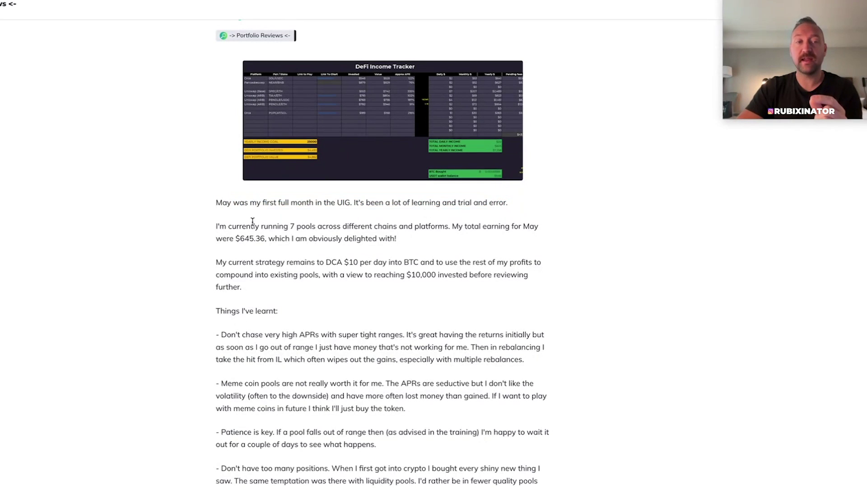
scroll(222, 234, down, 1)
drag(219, 188, 418, 205)
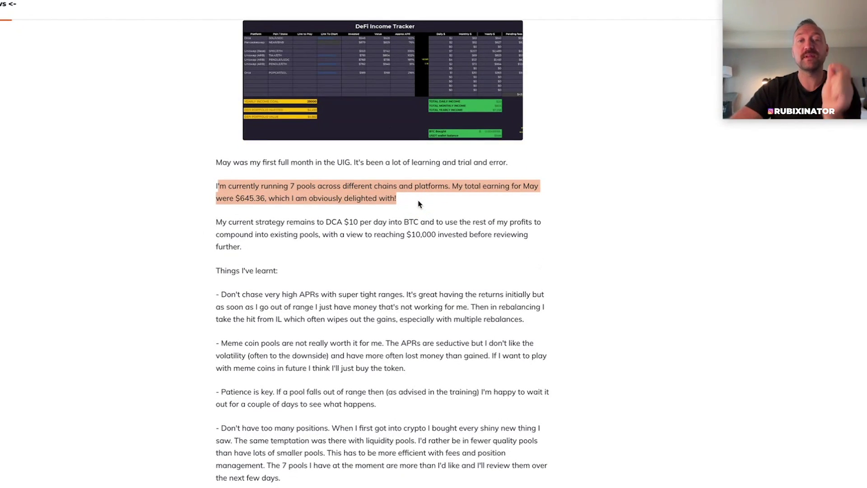
click(305, 219)
drag(238, 199, 261, 199)
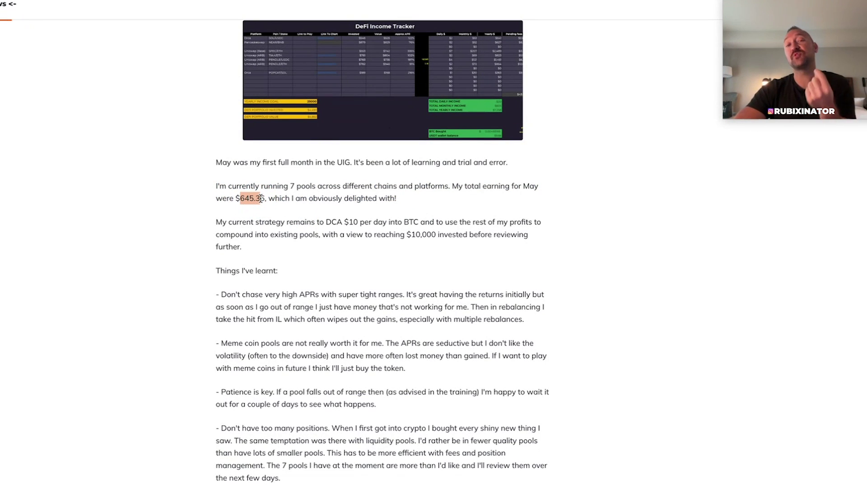
scroll(299, 321, down, 4)
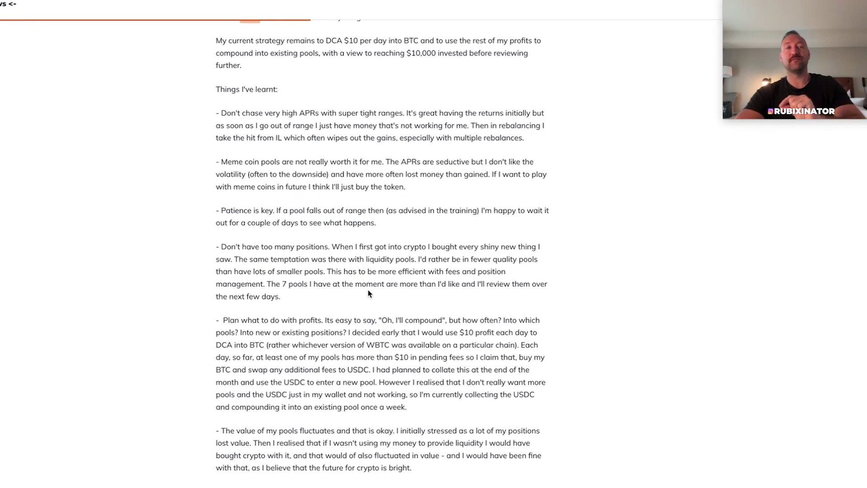
scroll(280, 218, up, 2)
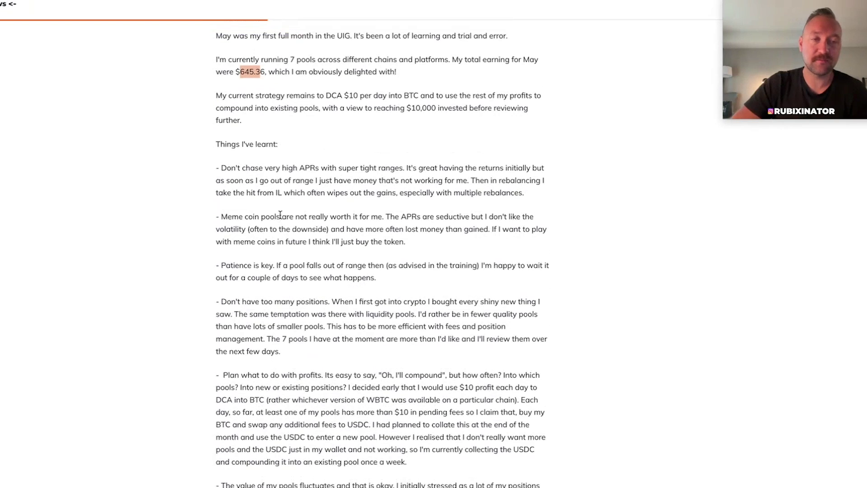
scroll(270, 230, down, 2)
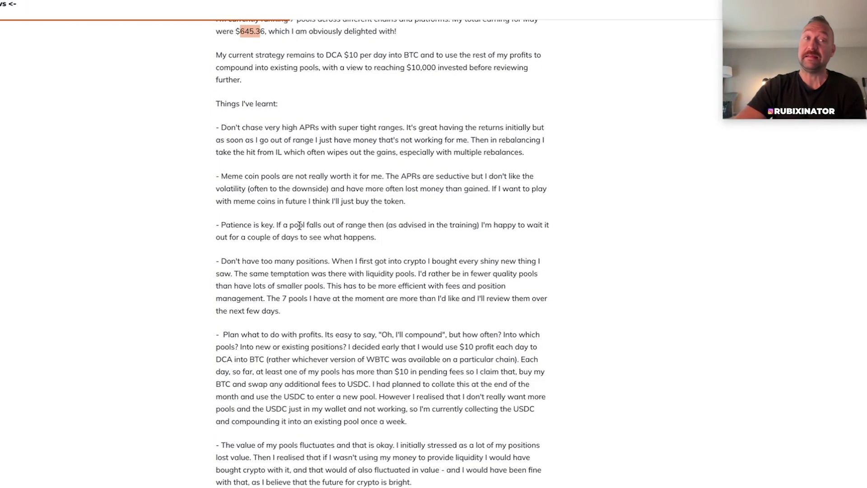
scroll(298, 226, up, 5)
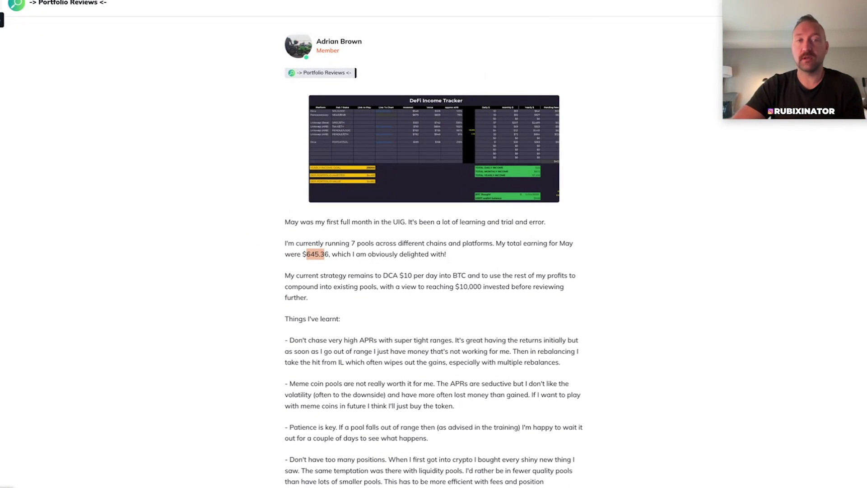
Return to the Portfolio Reviews feed and open the DeFi as a Business free course space
click(2, 20)
click(220, 164)
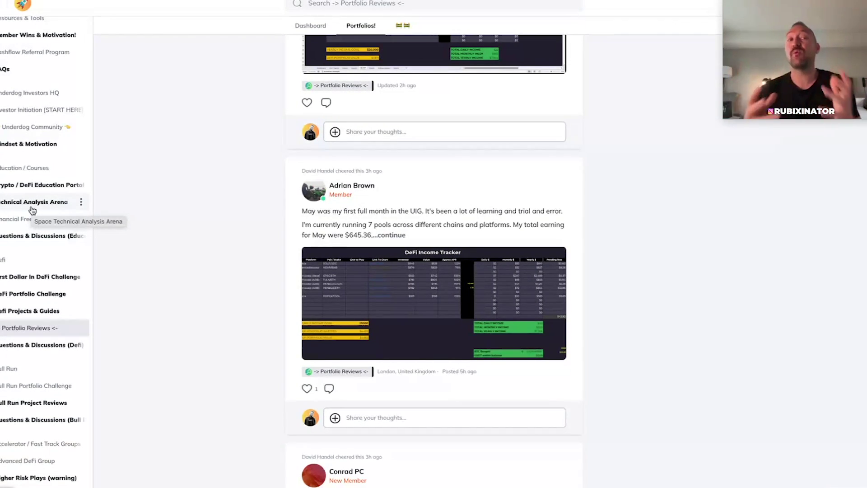
scroll(32, 210, up, 4)
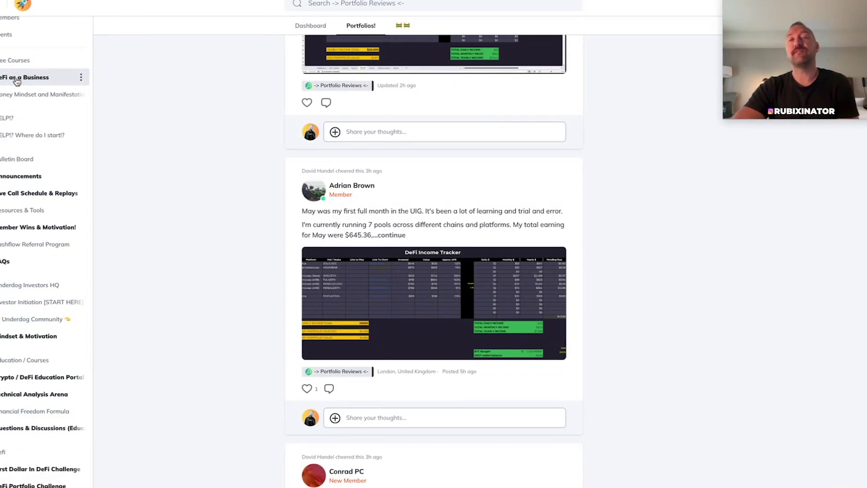
click(17, 82)
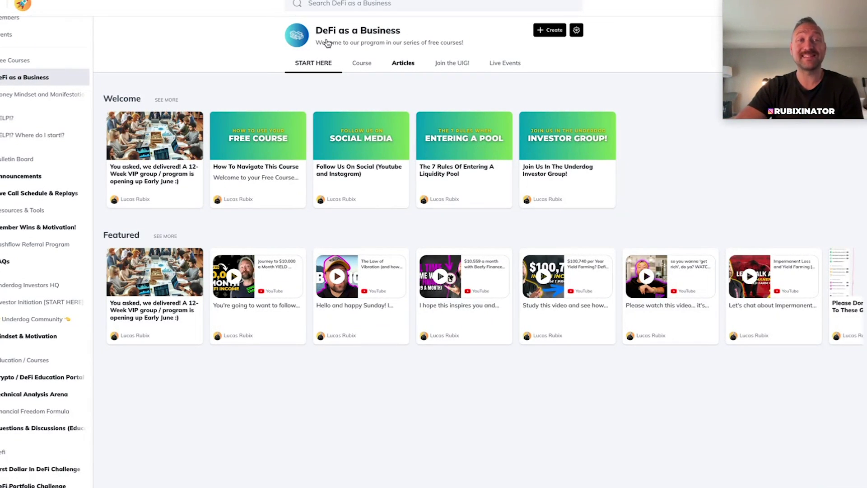
Open the course outline of DeFi as a Business and examine the lessons in Parts One to Three
click(361, 63)
scroll(275, 271, down, 3)
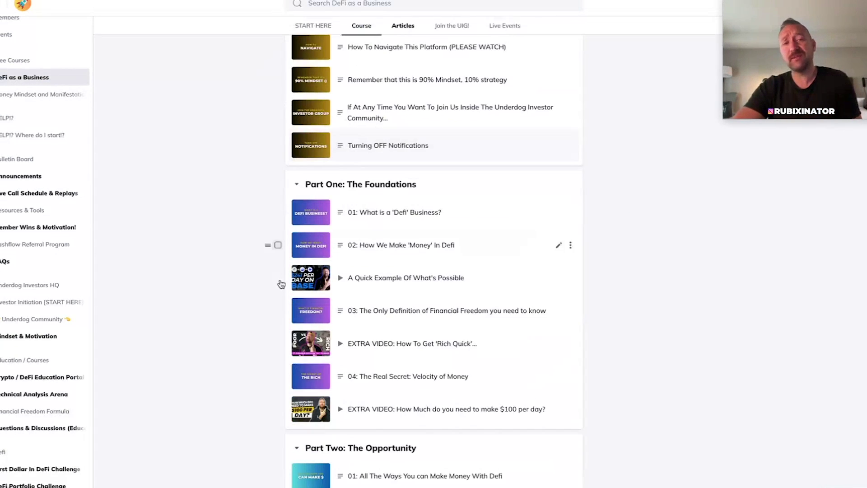
scroll(253, 282, down, 1)
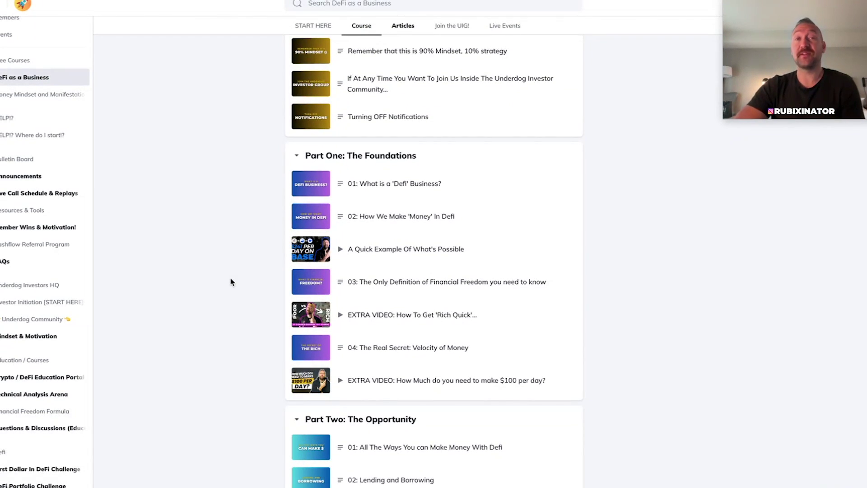
scroll(230, 282, down, 10)
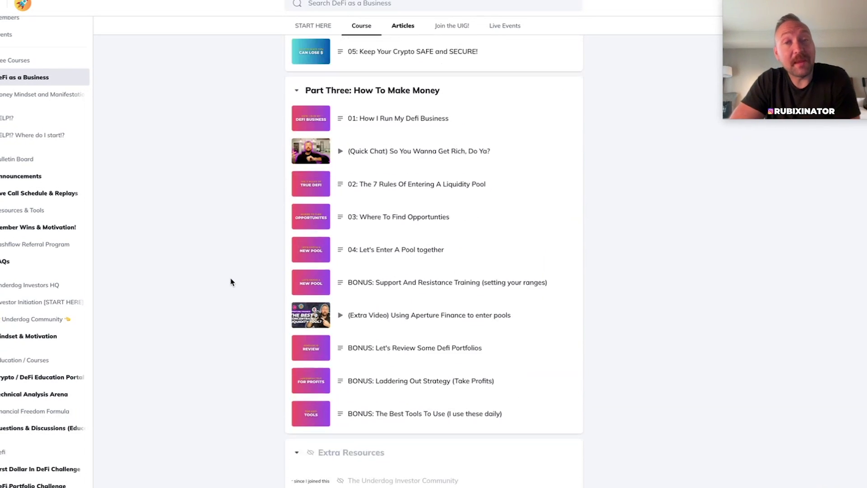
scroll(230, 282, up, 6)
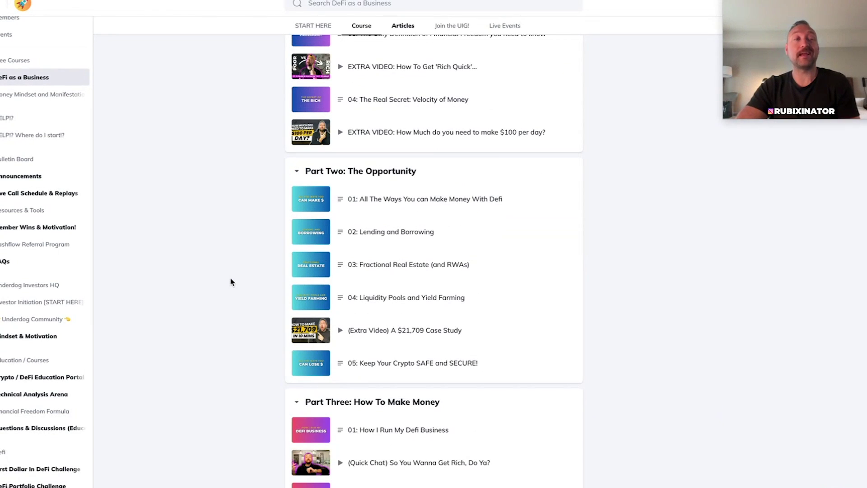